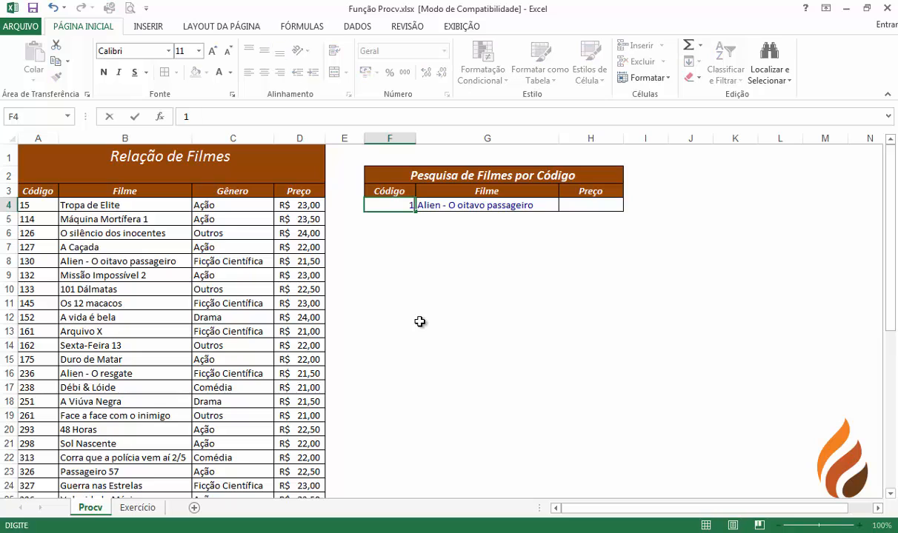
Enter code 120 in F4 and change the last argument of the PROCV formula in G4 to 1
type("0")
key("Return")
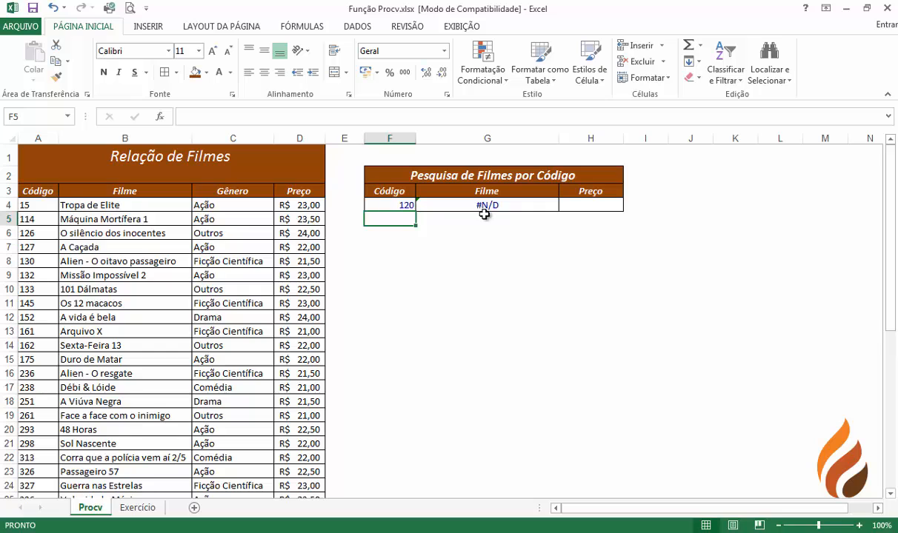
left_click(433, 206)
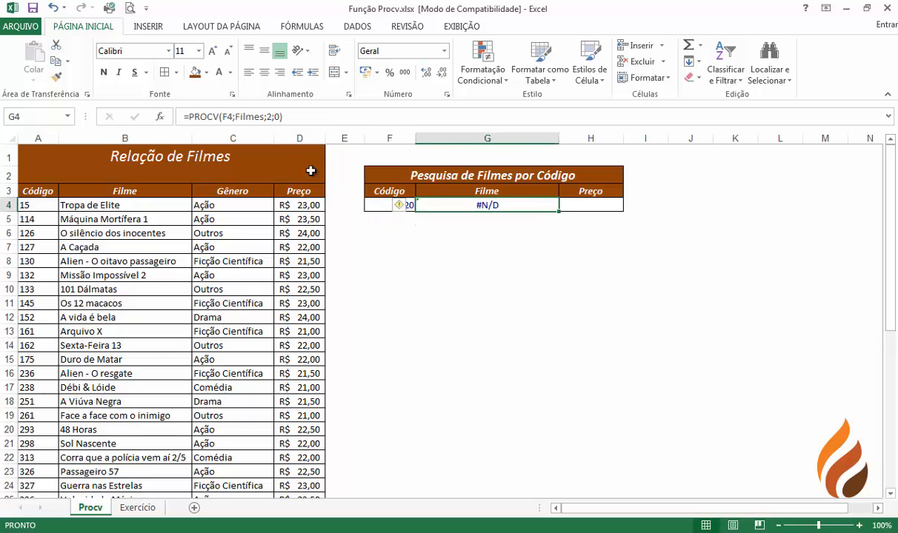
left_click(277, 117)
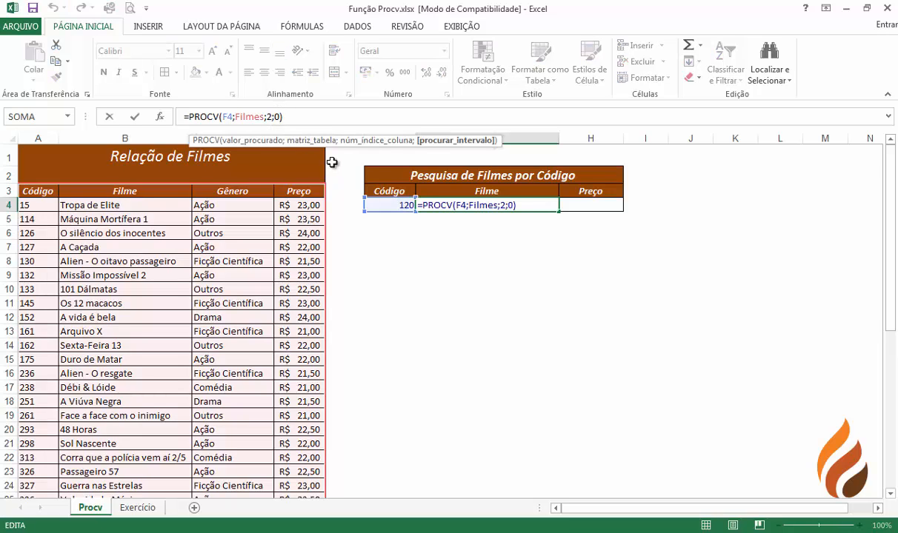
key("BackSpace")
type("1")
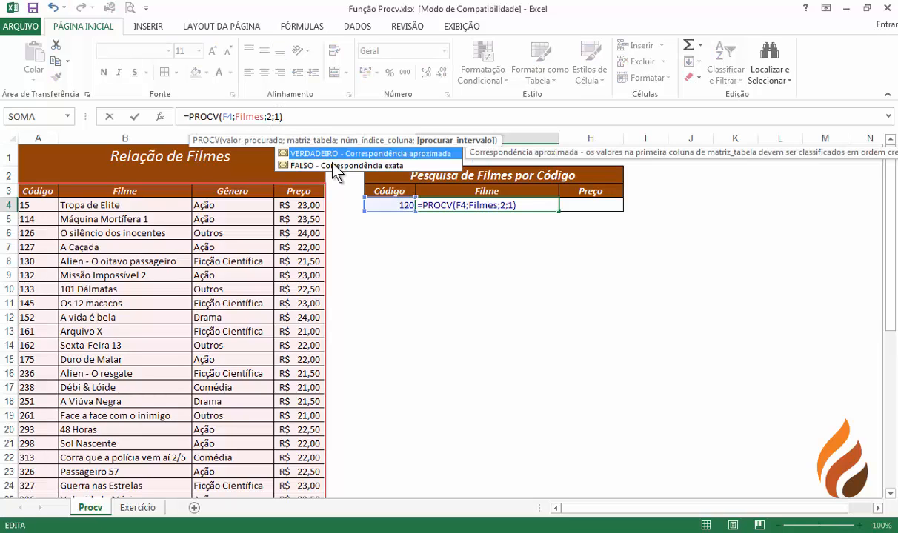
key("Return")
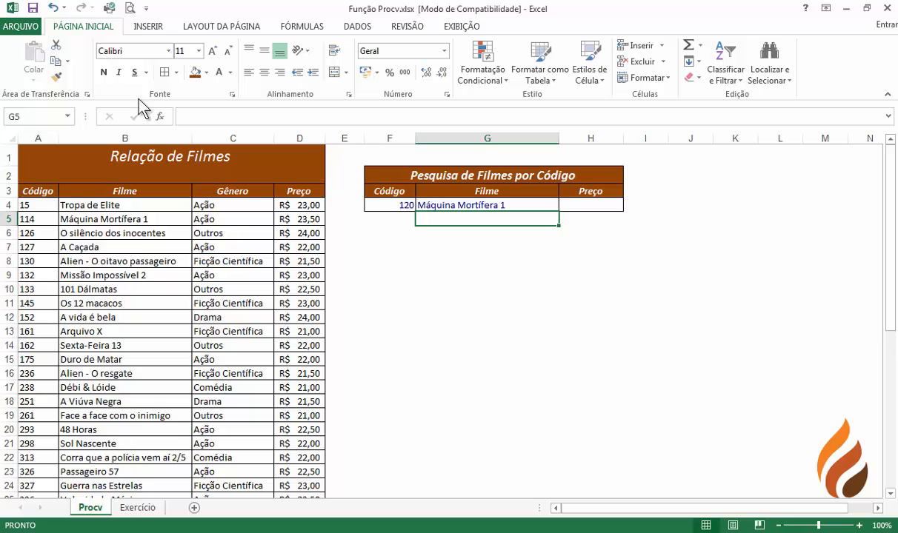
Undo the change to the formula in G4 and the code entry in F4
left_click(52, 7)
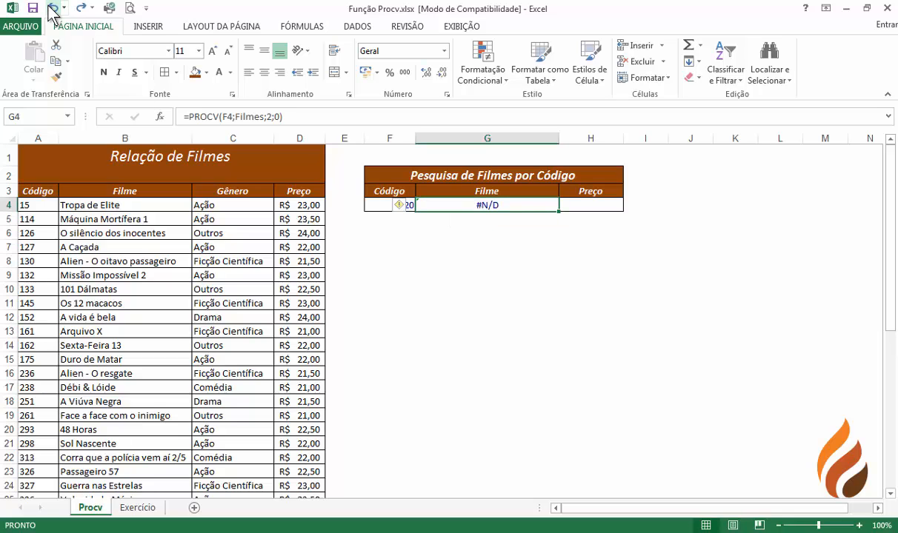
left_click(52, 7)
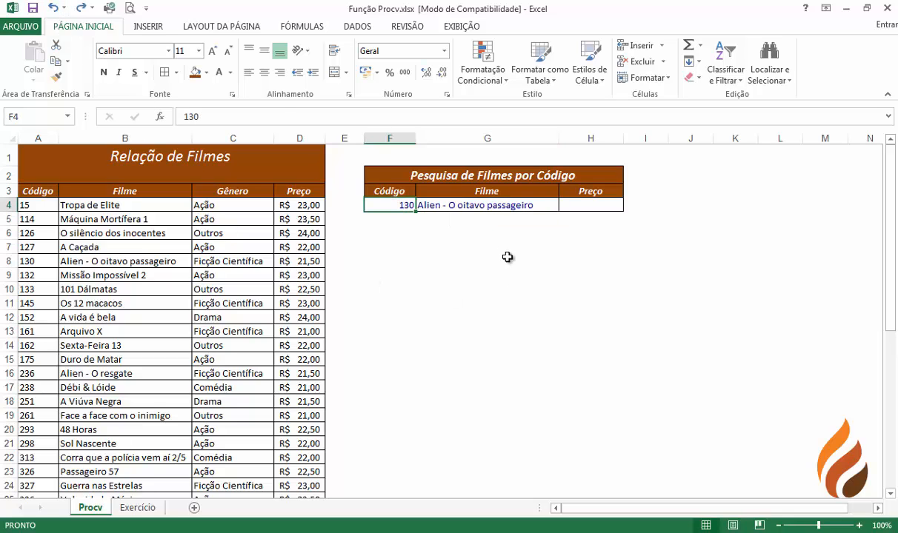
Fix the lookup value's column in the G4 formula so it reads =PROCV($F4;Filmes;2;0)
left_click(474, 205)
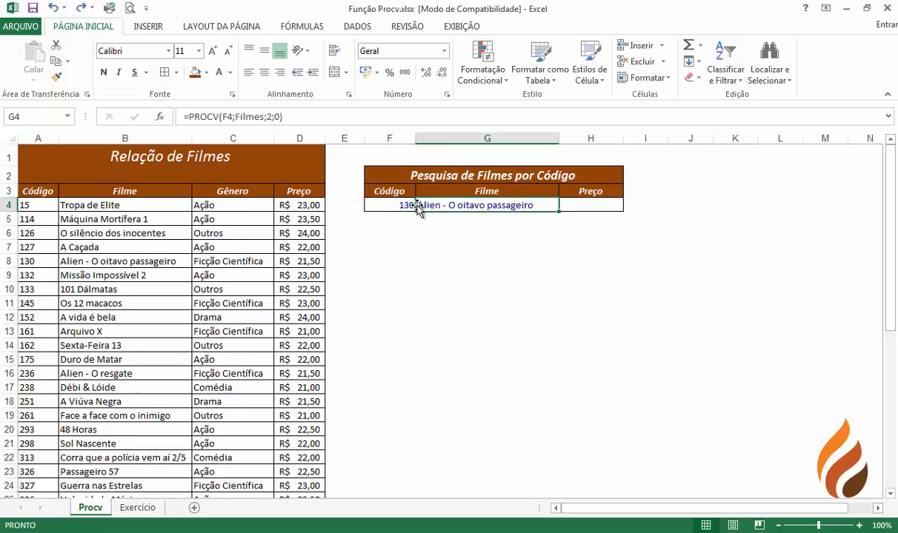
left_click(222, 117)
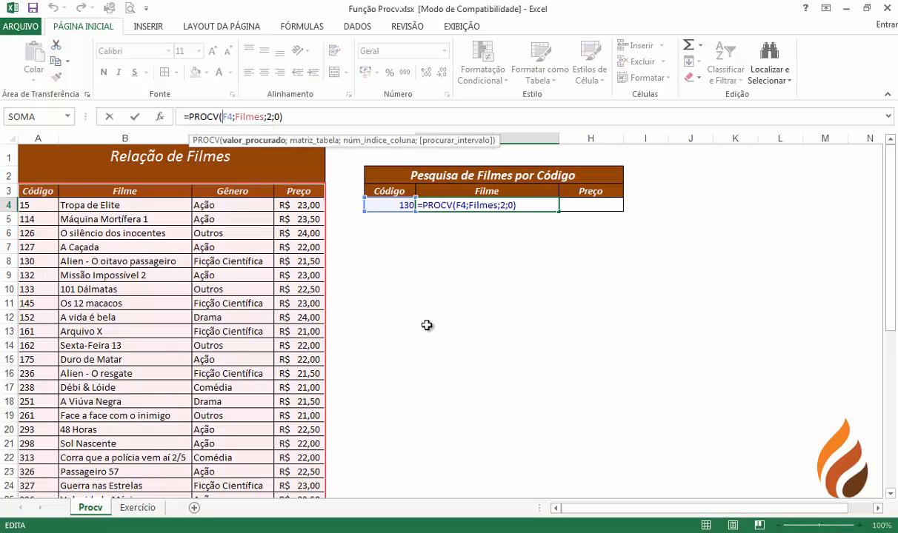
type("$")
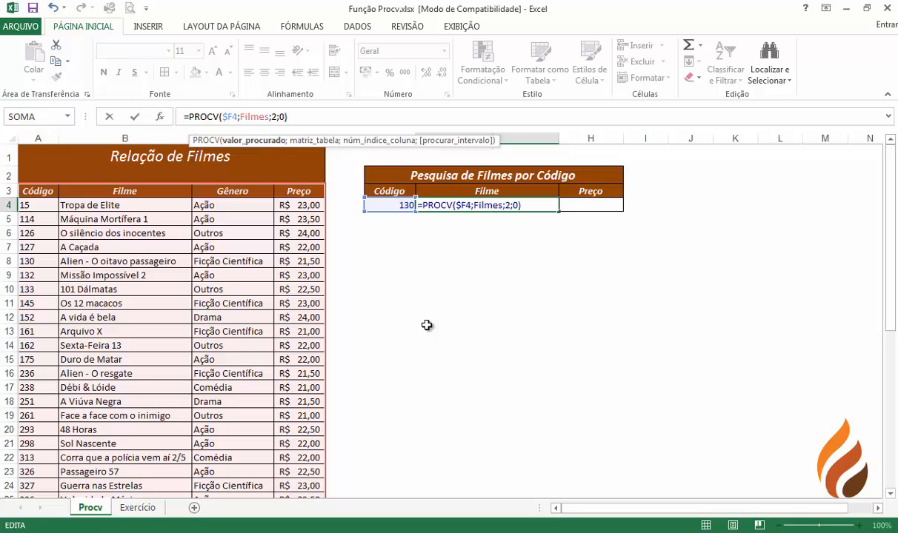
key("Return")
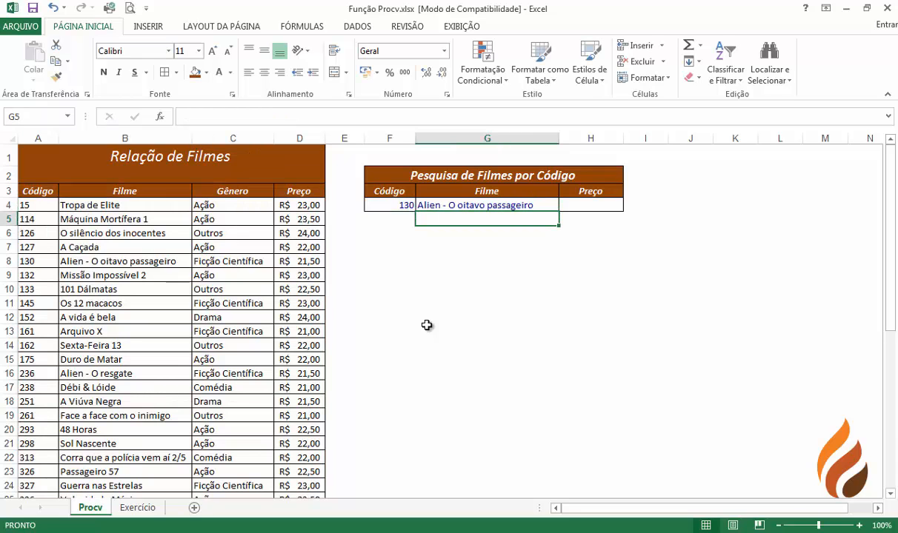
left_click(497, 205)
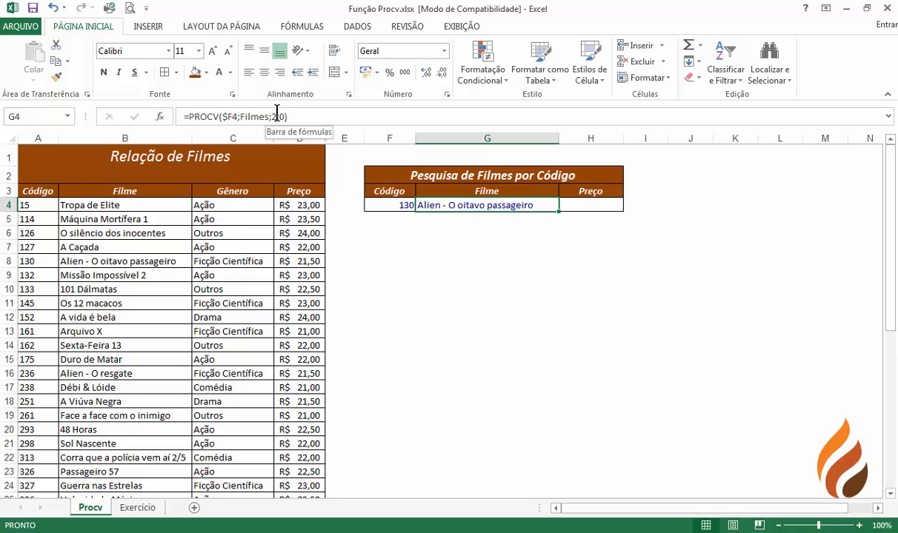
Enter the formula =procv(F4;filmes;4;0) in H4 to look up the film's price by its code
left_click(582, 205)
type("=procv")
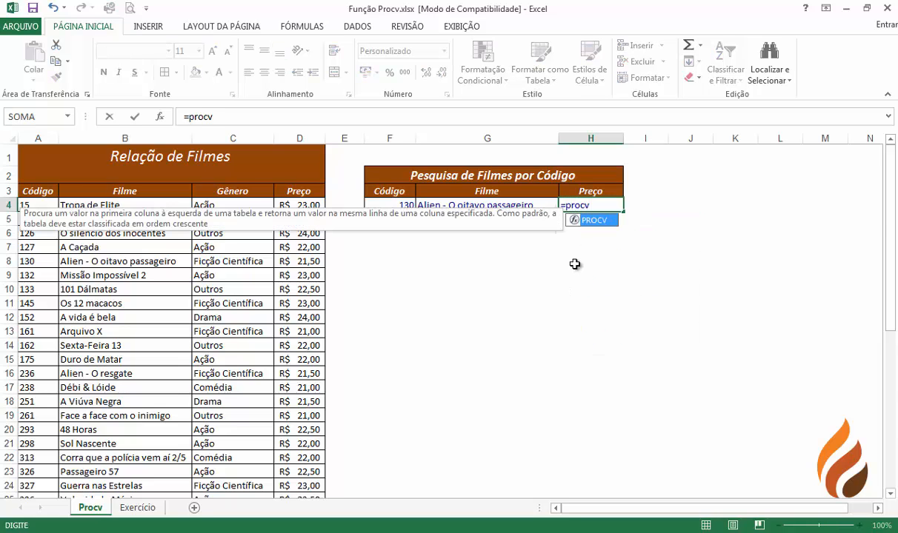
type("(")
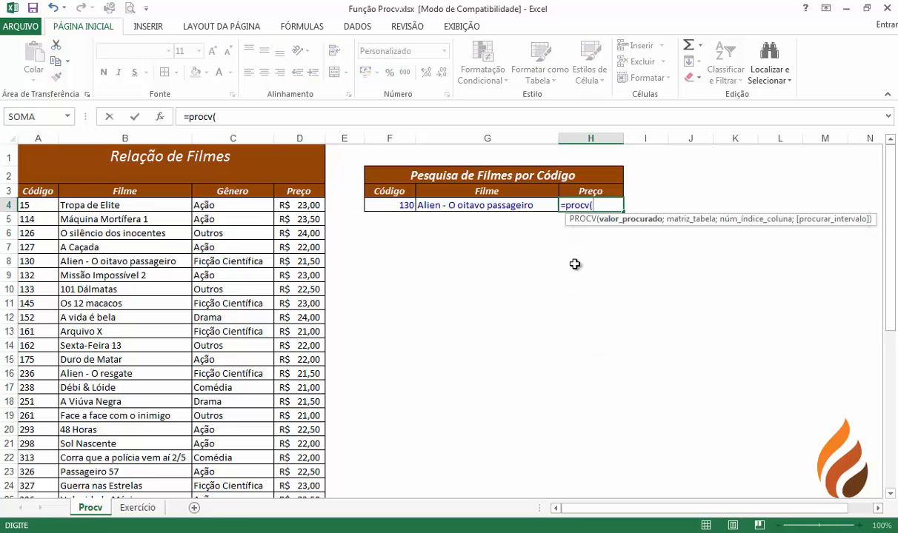
left_click(395, 205)
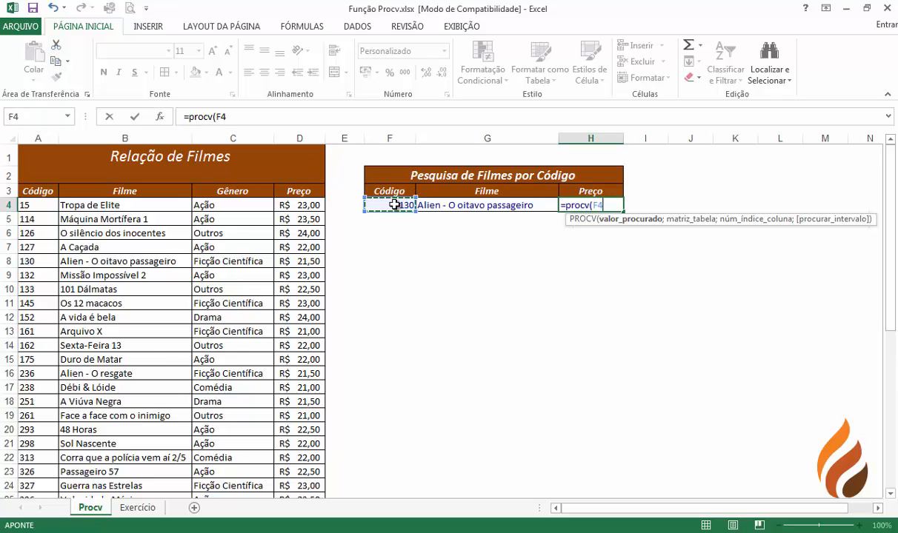
type(";")
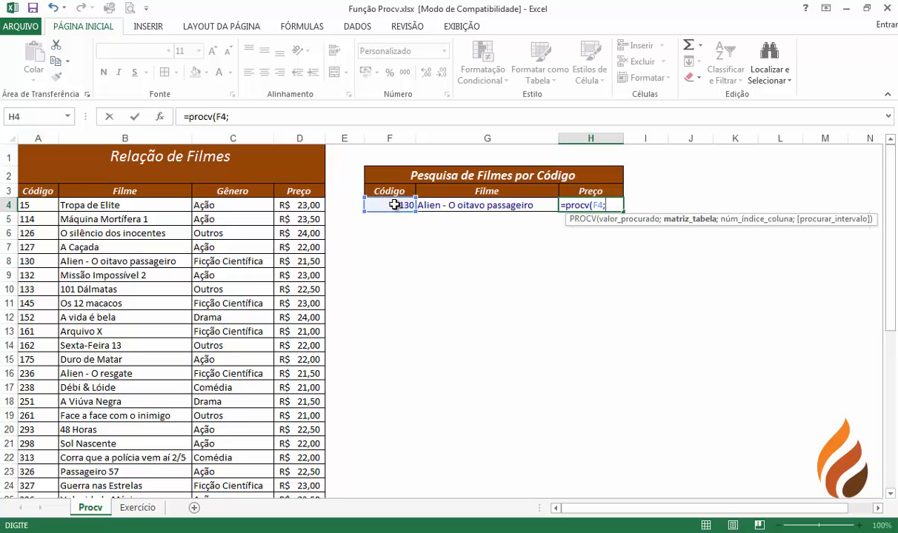
type("filmes")
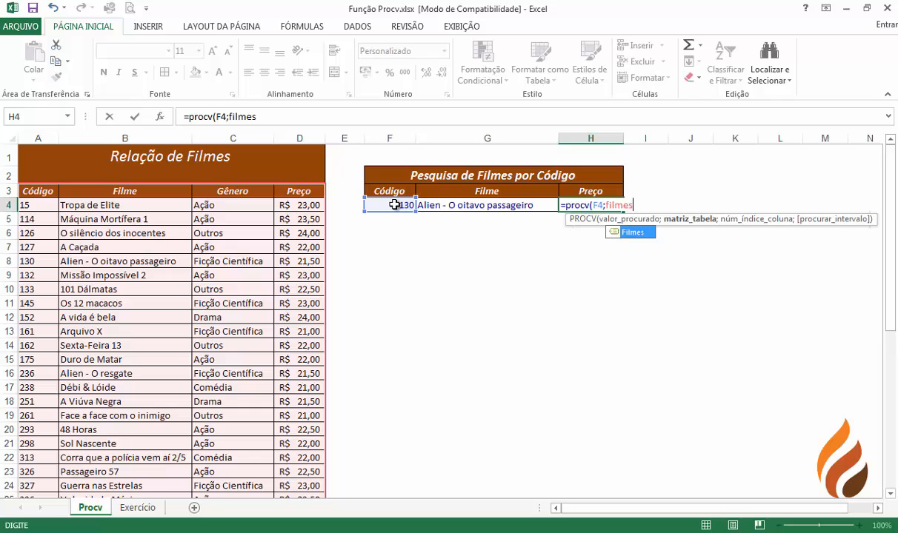
type(";")
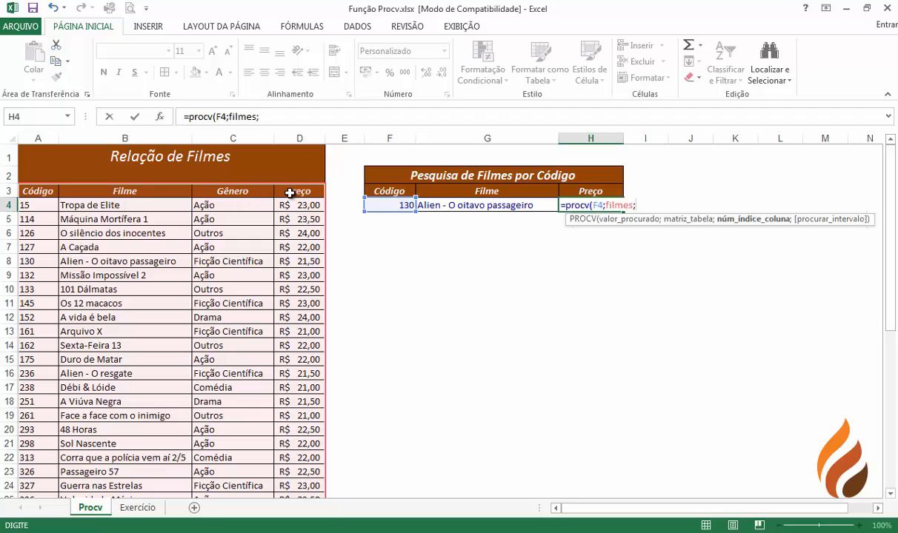
type("4;")
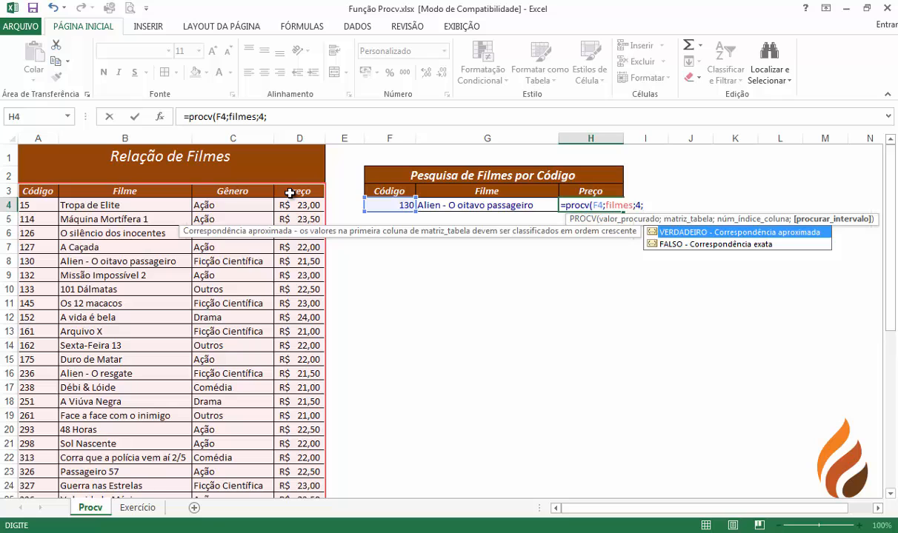
type("0)")
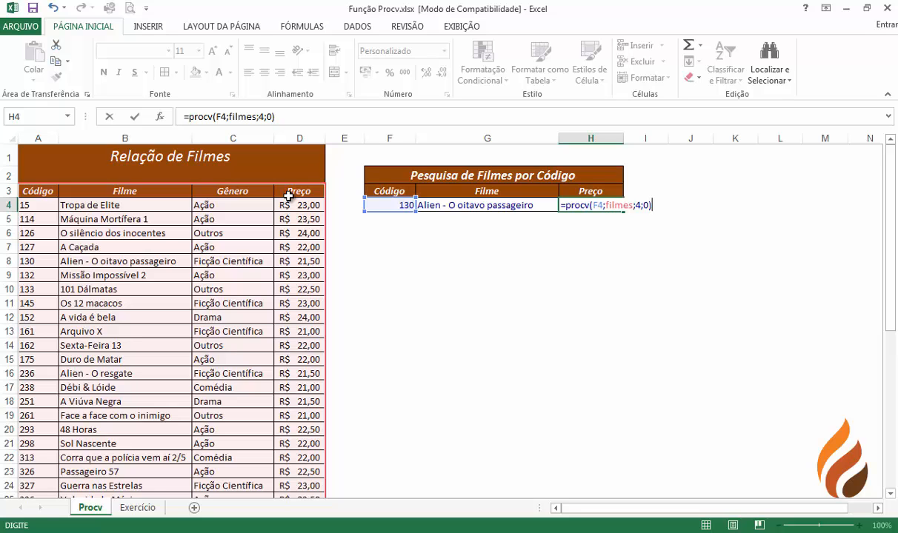
key("Return")
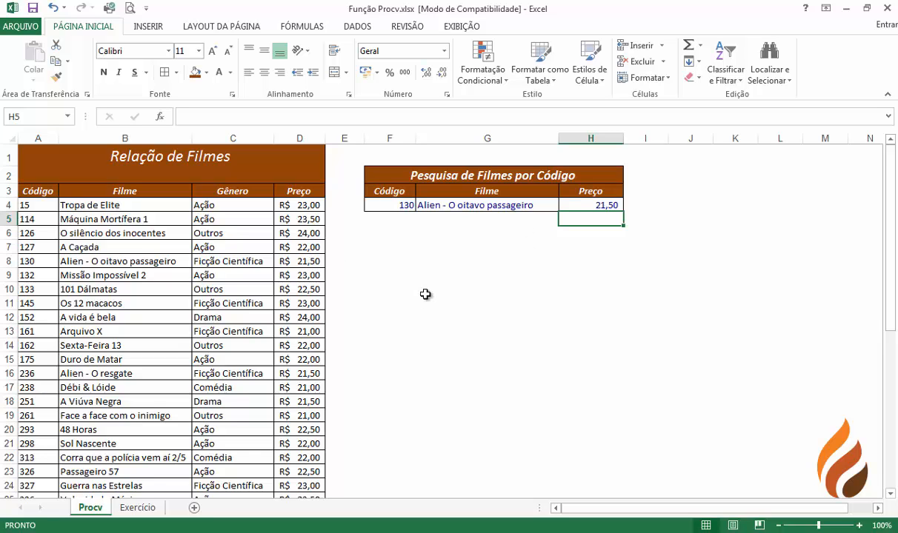
left_click(467, 232)
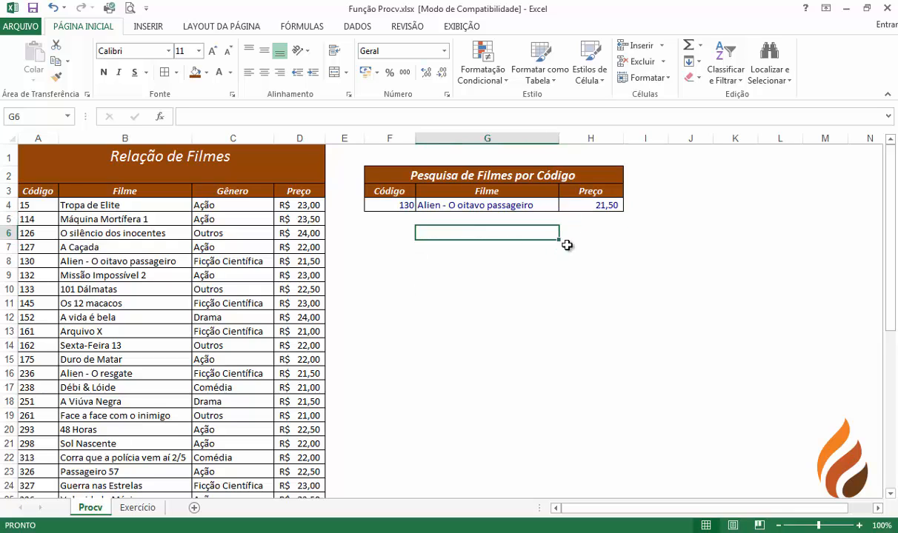
key("Right")
key("Left")
key("Right")
left_click(523, 235)
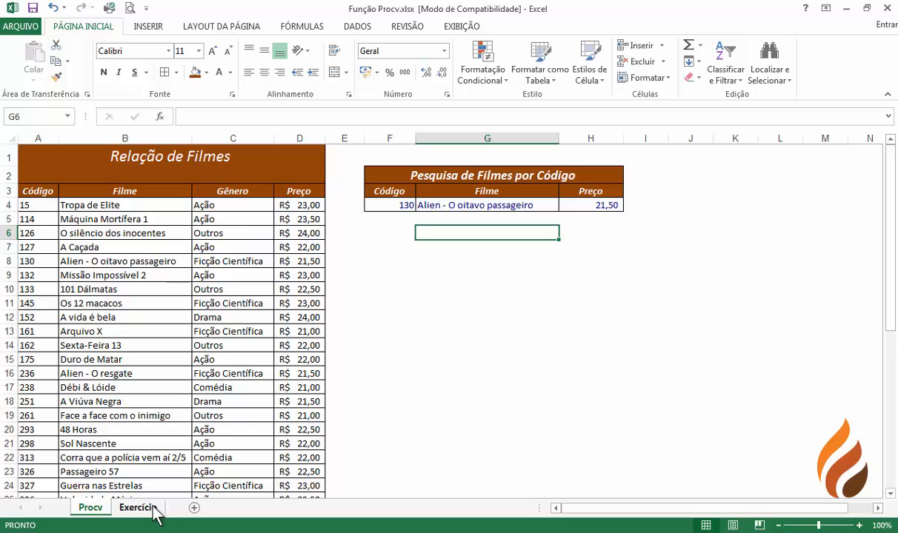
left_click(585, 234)
left_click(531, 233)
left_click(506, 205)
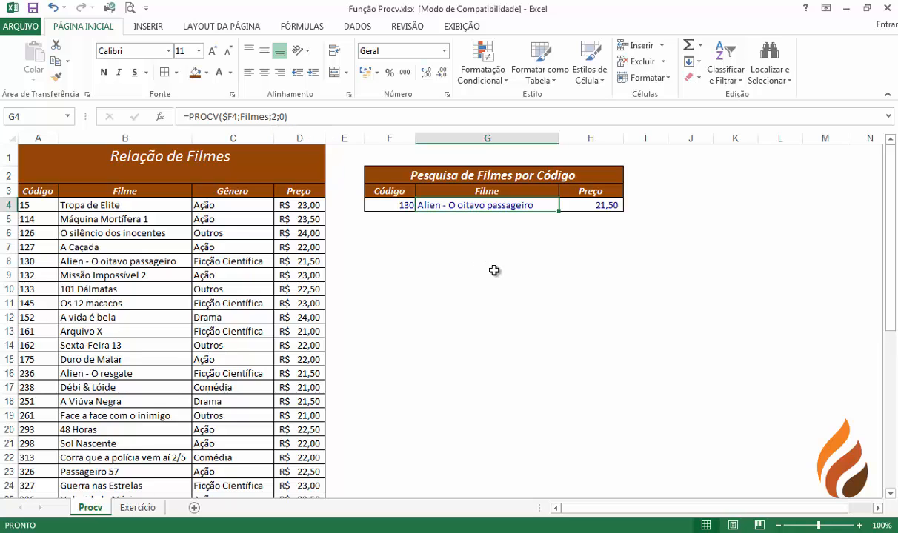
left_click(487, 233)
left_click(576, 236)
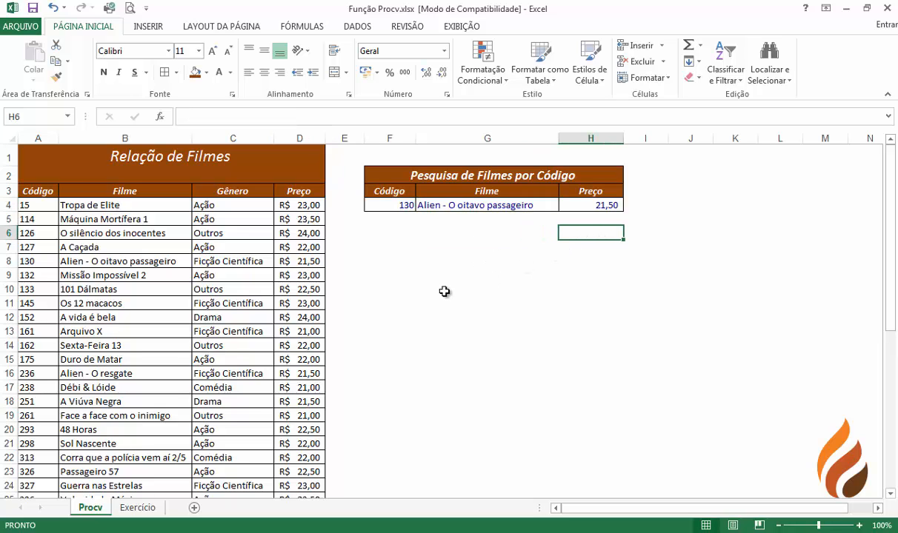
Switch to the Exercício sheet and enter 110 as the Código in J4 of the sales search table
left_click(142, 509)
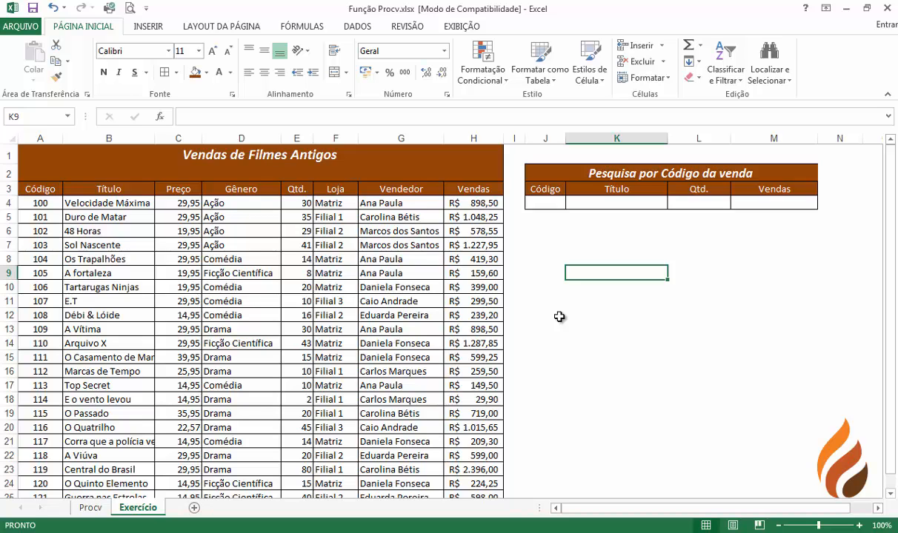
left_click(600, 202)
left_click(692, 200)
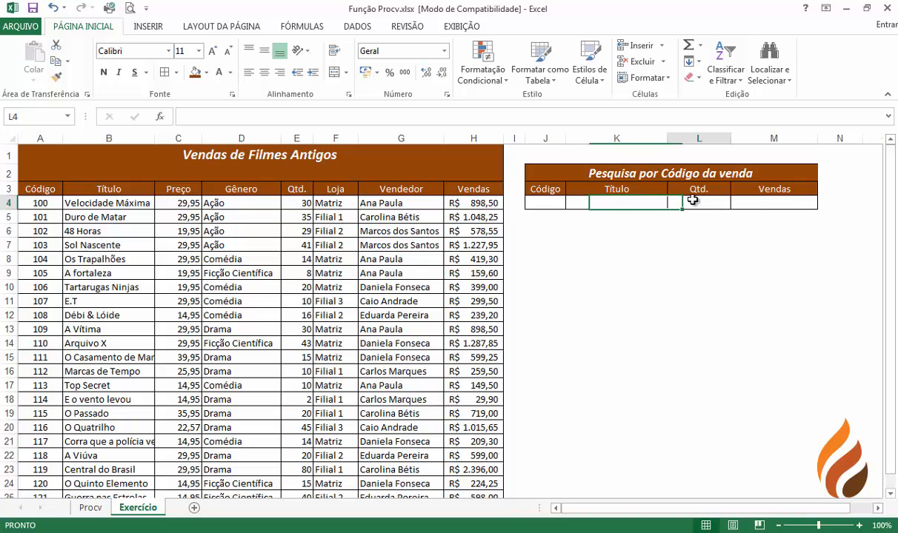
left_click(750, 202)
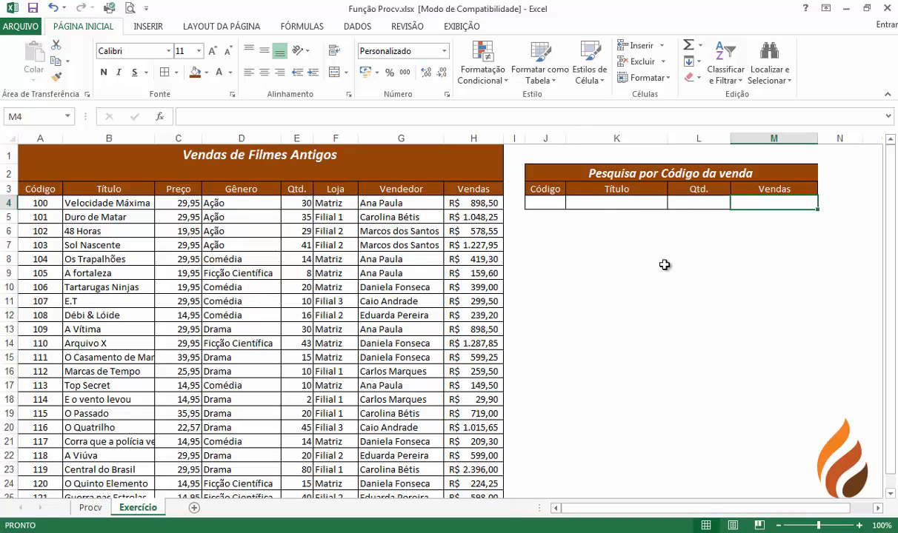
left_click(547, 204)
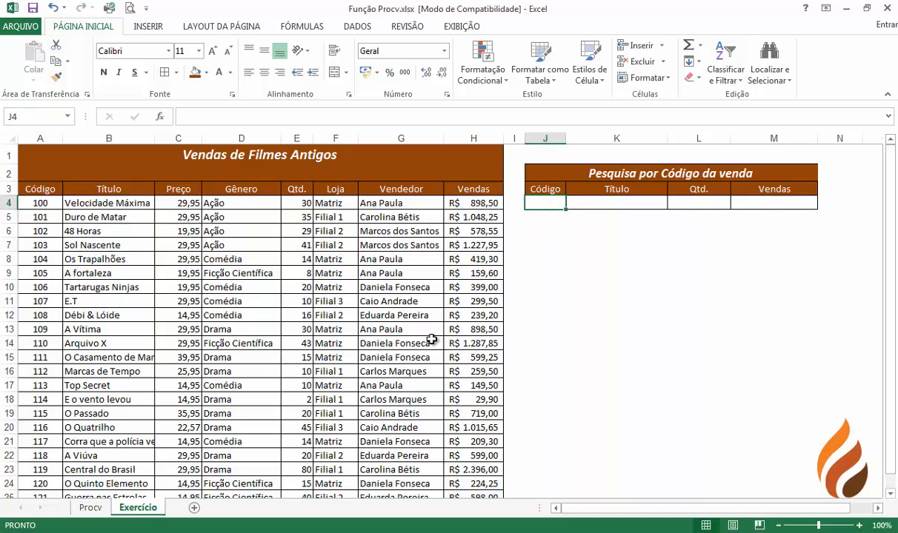
type("110")
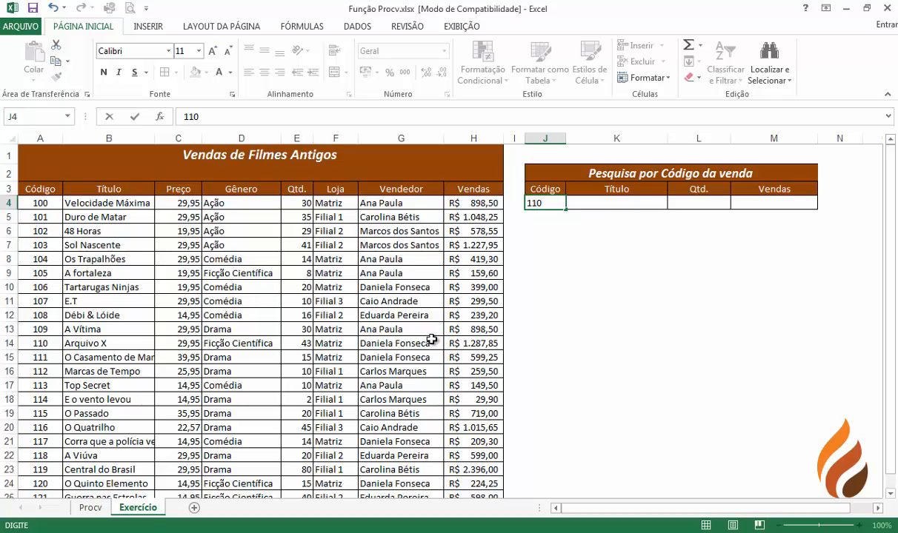
key("Return")
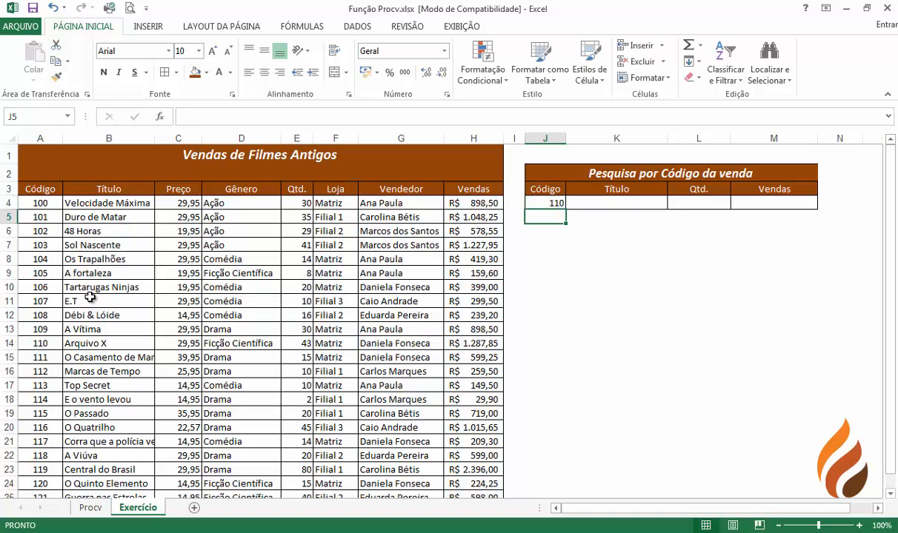
Name the sales table range A3:H25, headers included, as Vendas
left_click(35, 191)
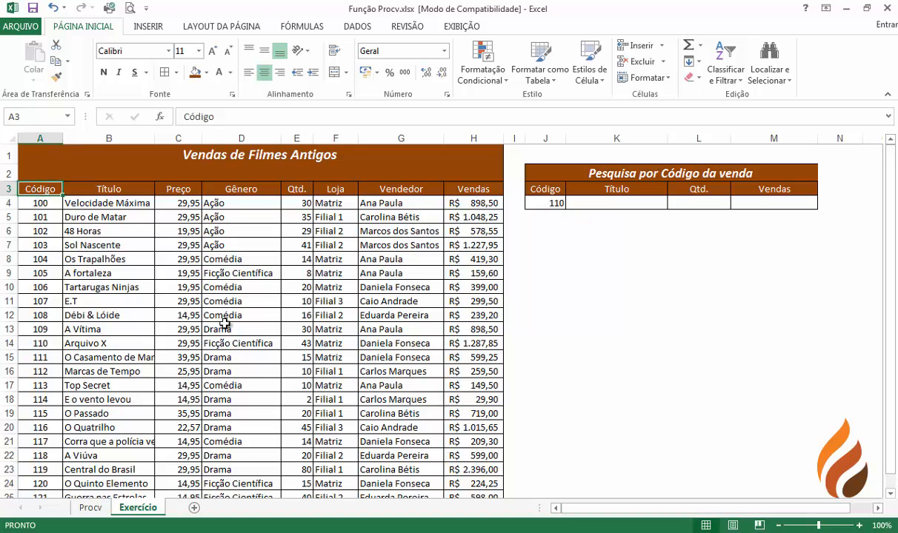
key("ctrl+shift+Right")
key("ctrl+shift+Down")
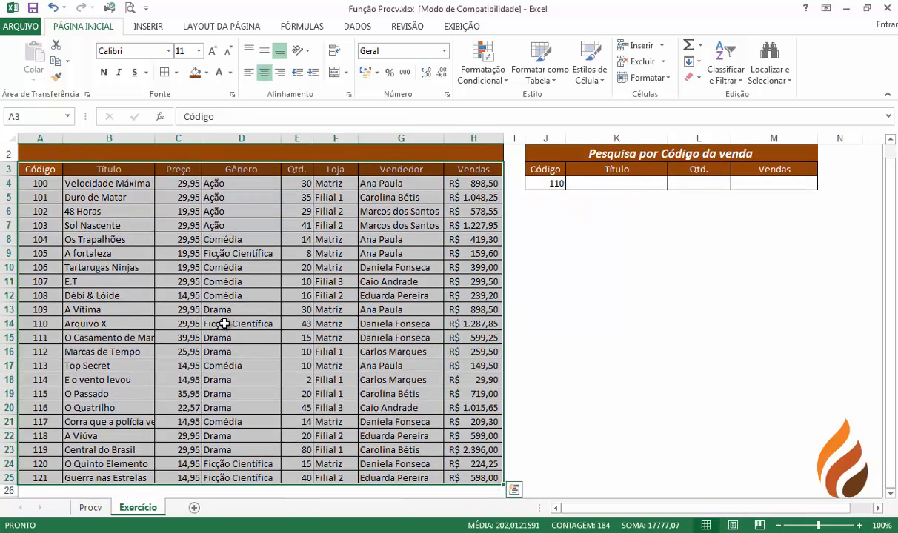
scroll(224, 324, "up", 1)
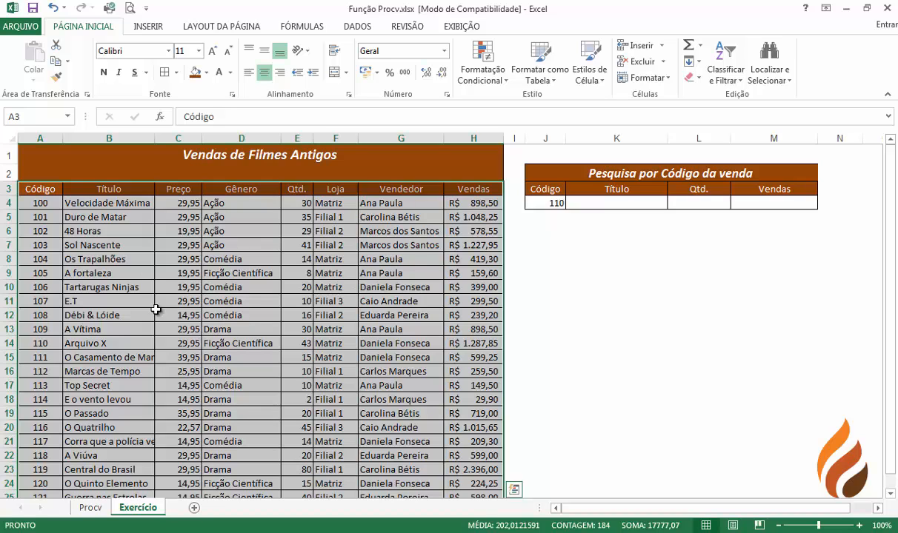
left_click(41, 115)
type("Vendas")
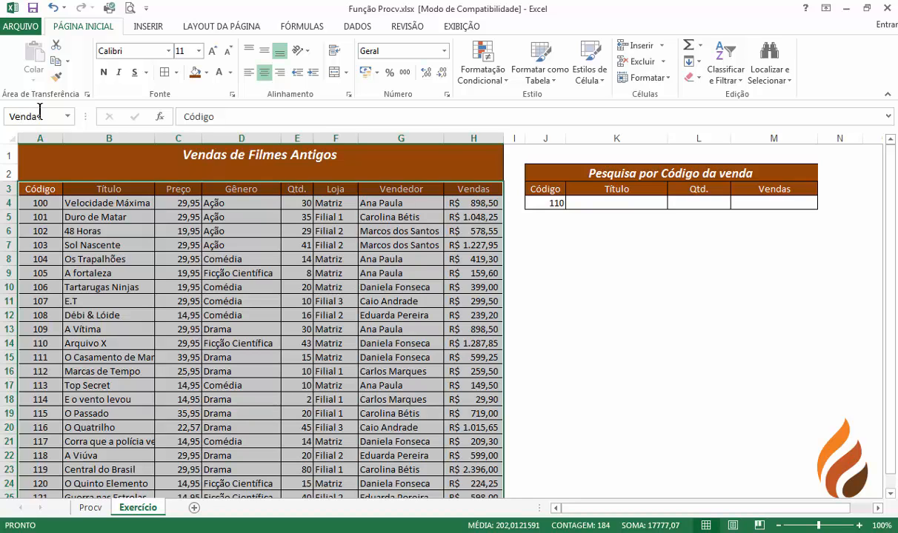
key("Return")
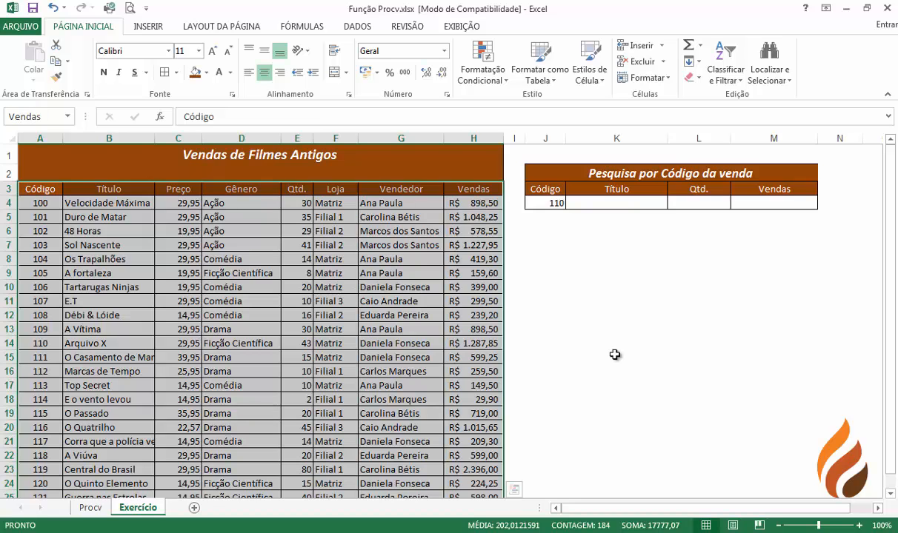
Enter =procv($J$4;vendas;2;0) in K4 to look up the film title by the sale code
left_click(615, 204)
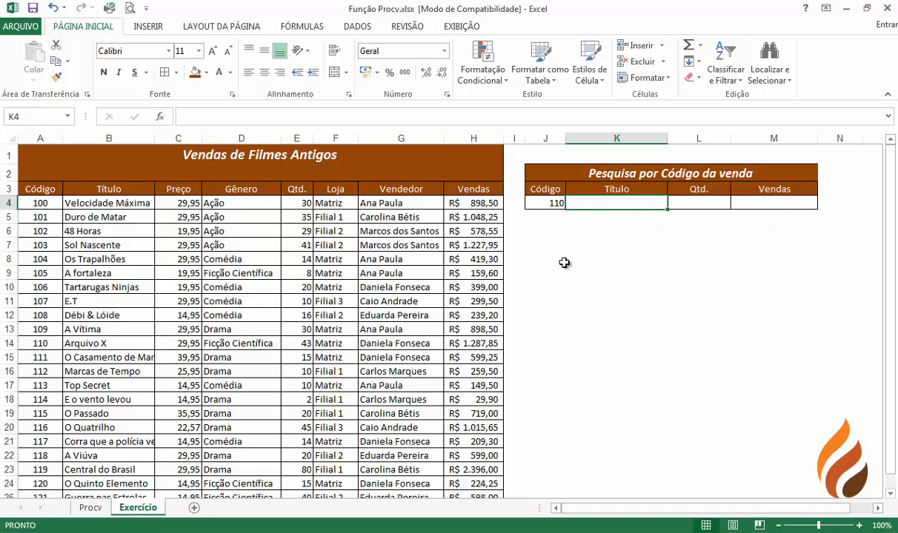
type("=procv")
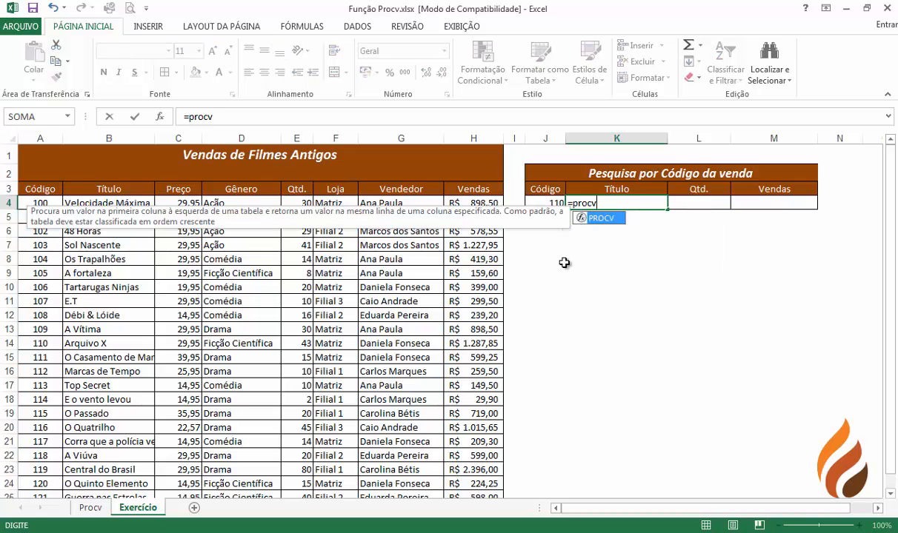
type("(")
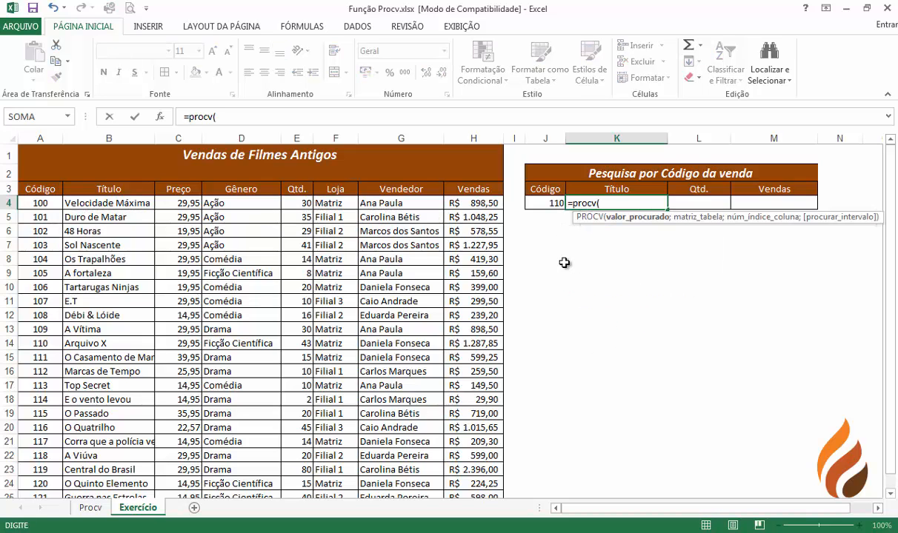
left_click(548, 203)
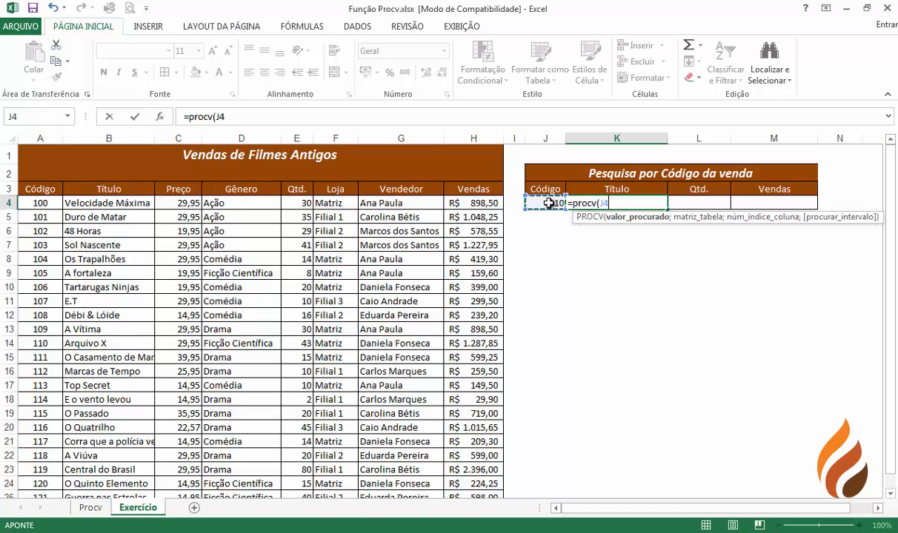
key("F4")
type(";")
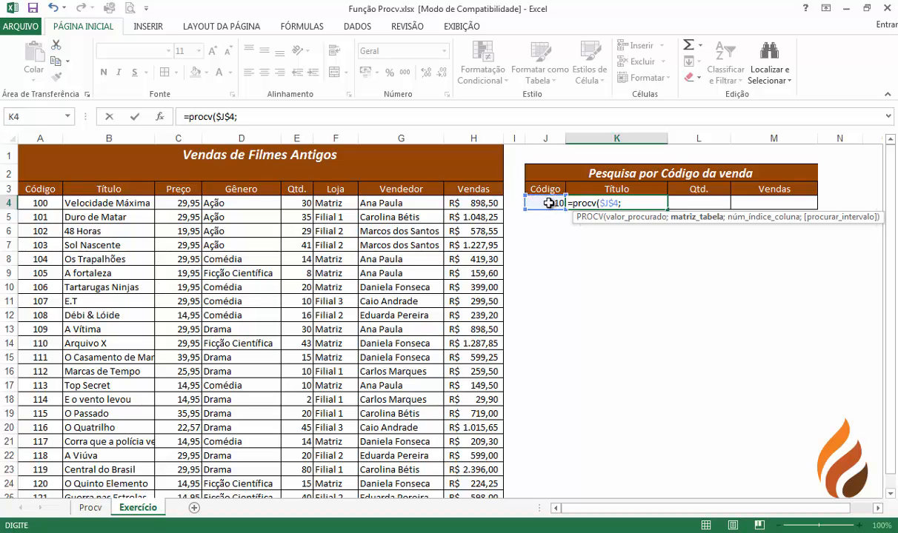
type("vendas")
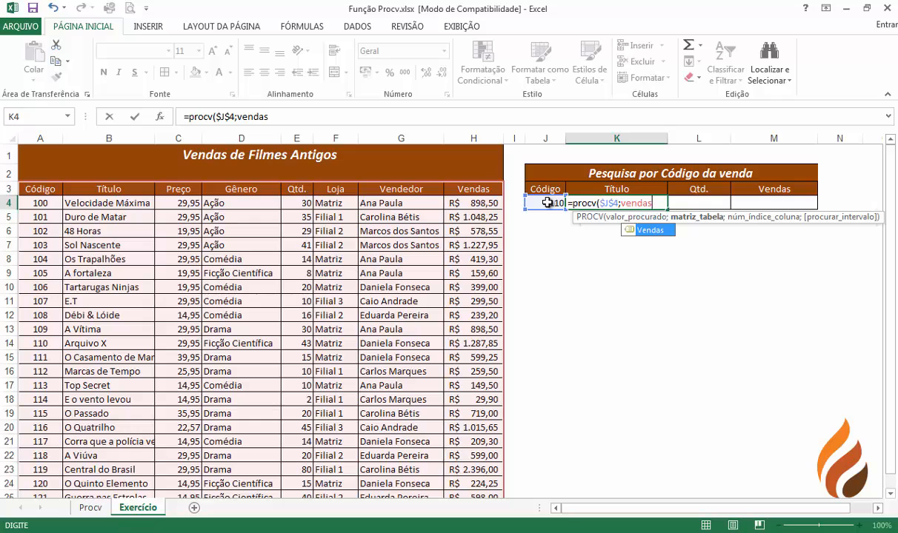
type(";")
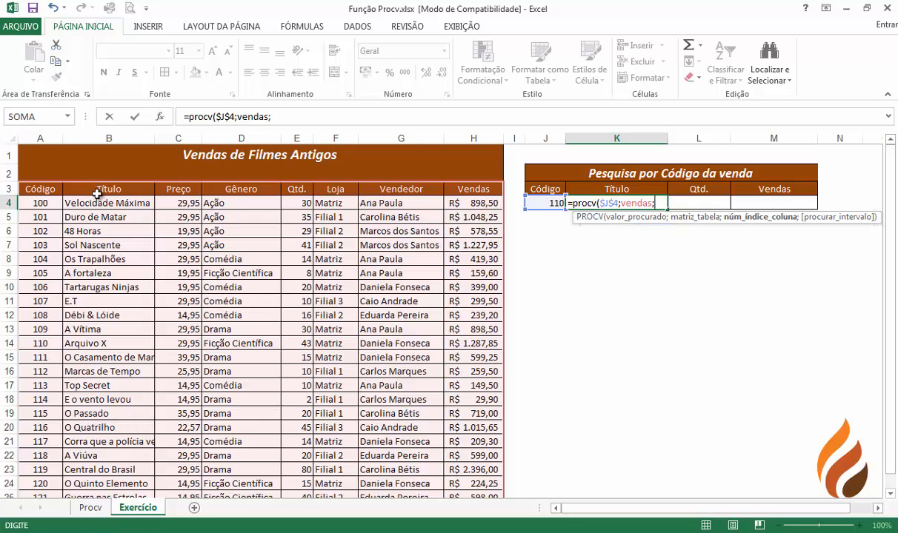
type("2;0")
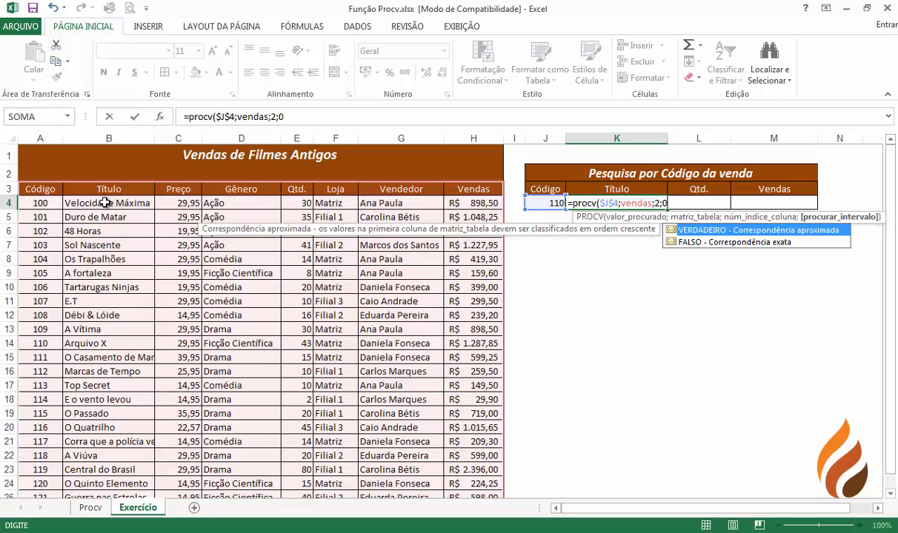
type(")")
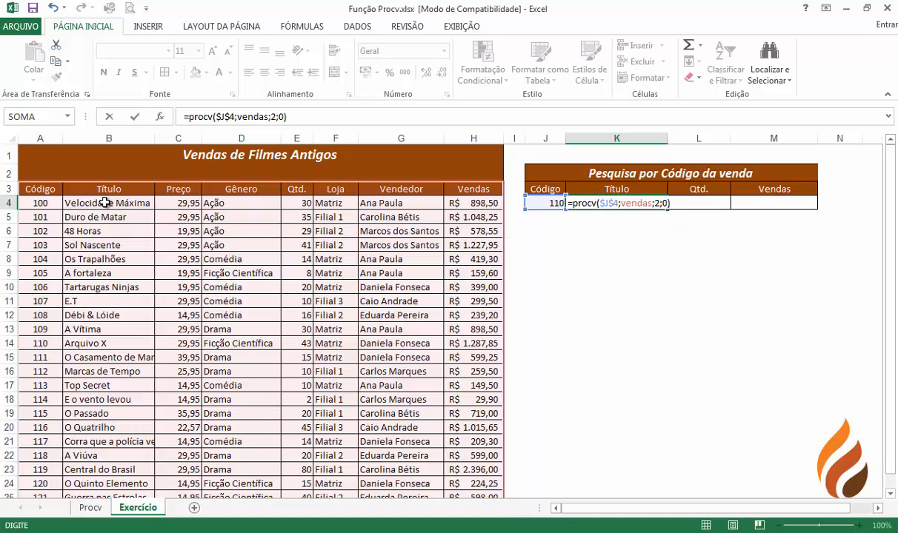
key("Return")
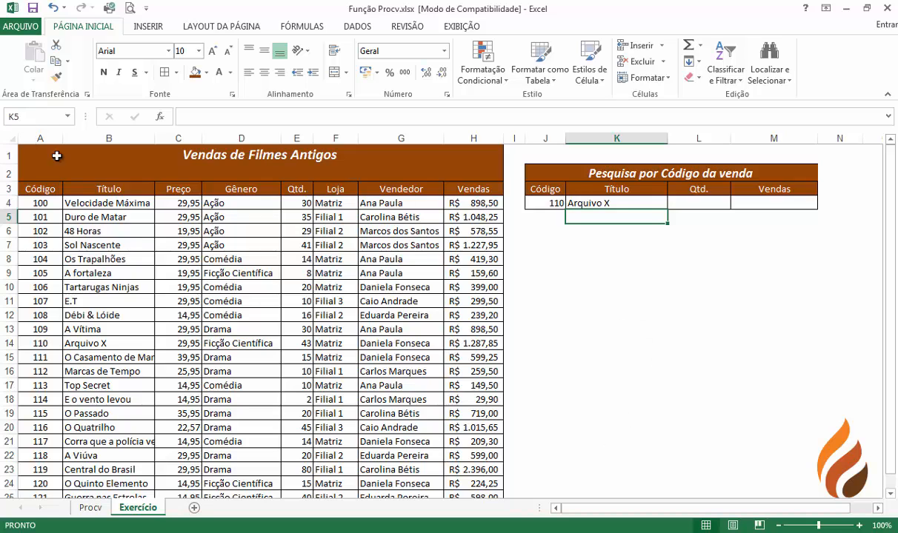
Copy the K4 formula across to L4:M4 and change the column index in L4 to 5 to return the Qtd
left_click(644, 208)
left_click_drag(668, 213, 796, 206)
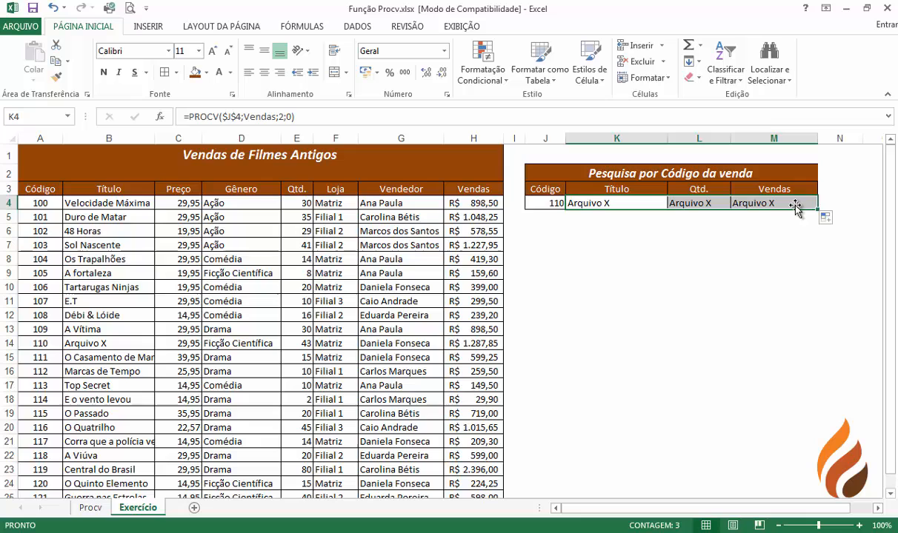
left_click(705, 203)
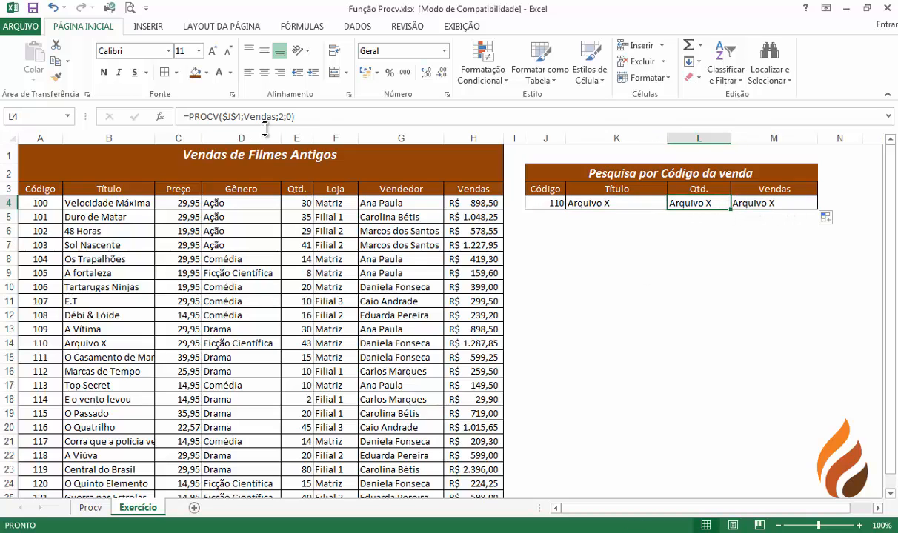
left_click(281, 118)
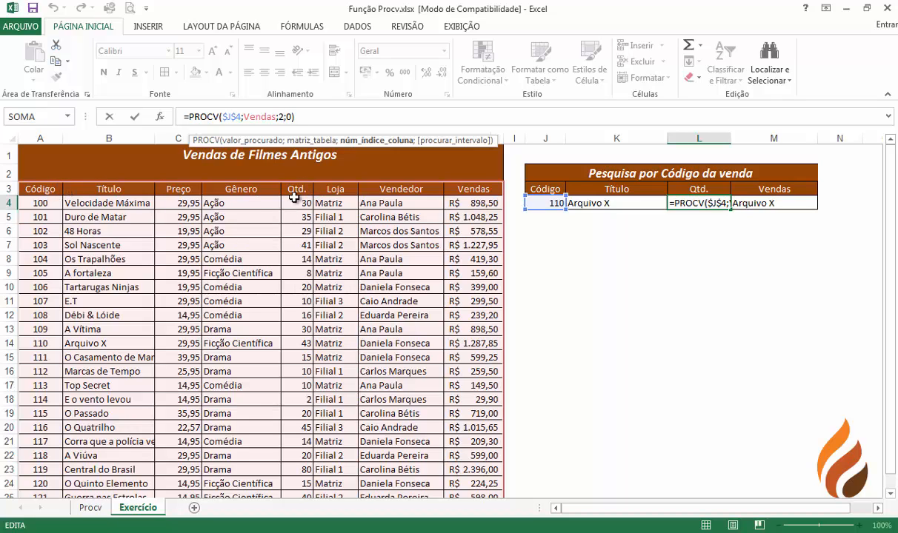
key("BackSpace")
type("5")
key("Return")
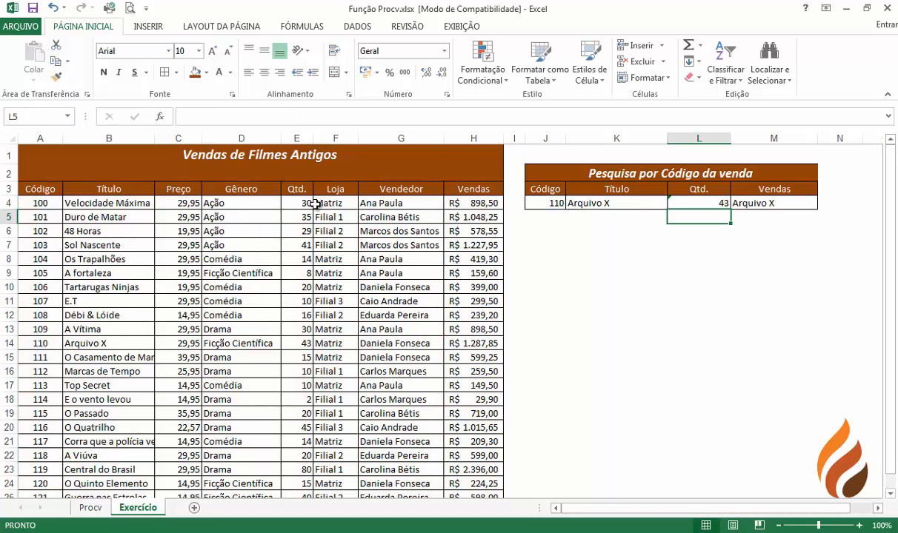
Change the column index of the PROCV formula in M4 to 8 to return the Vendas value
left_click(756, 201)
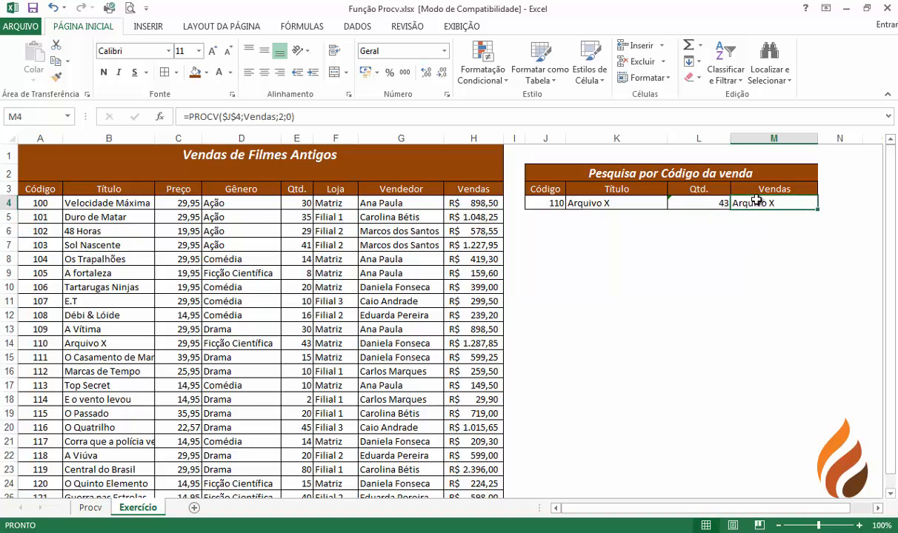
left_click(282, 113)
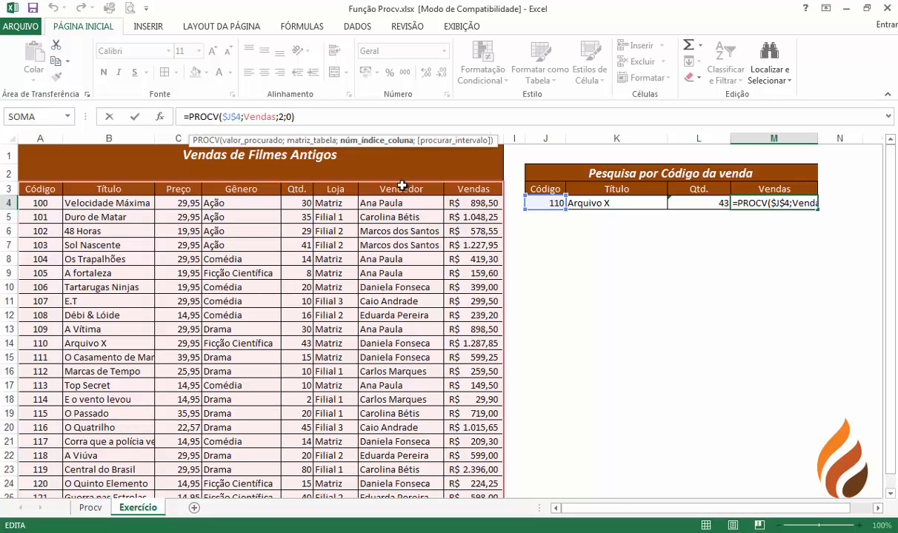
key("BackSpace")
type("8")
key("Return")
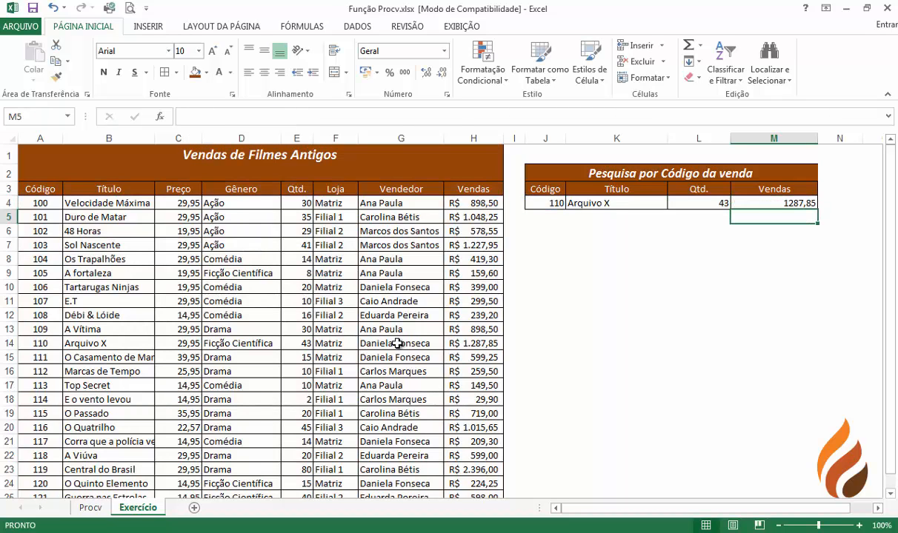
Apply the R$ accounting number format to the Vendas result in M4
left_click(722, 201)
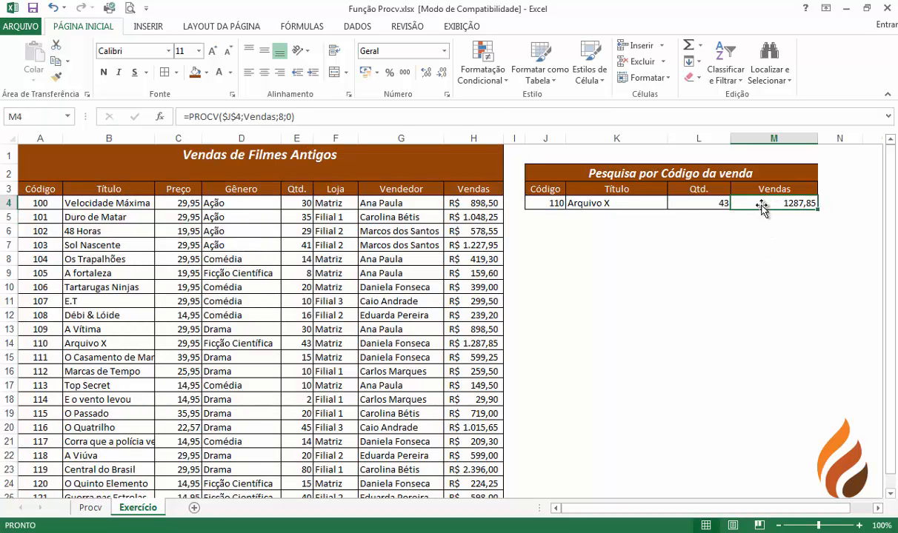
left_click(364, 73)
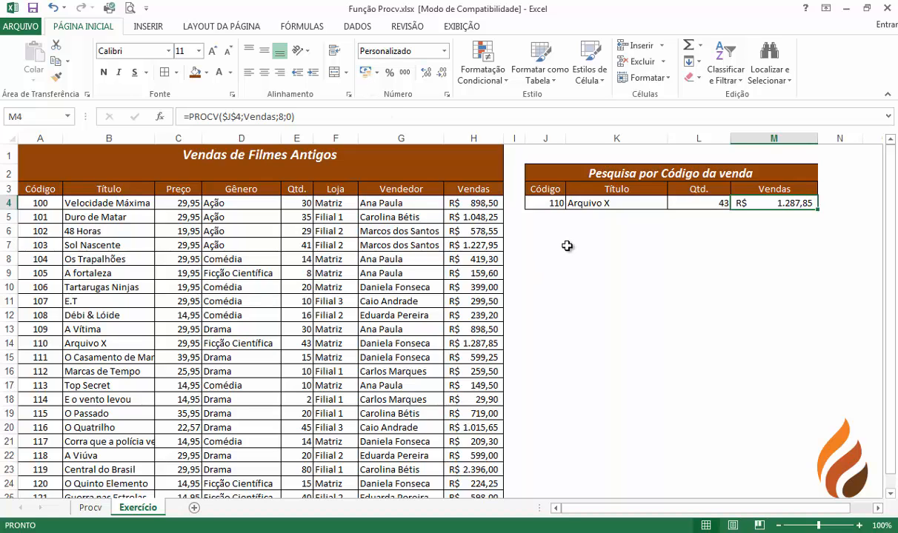
left_click(579, 204)
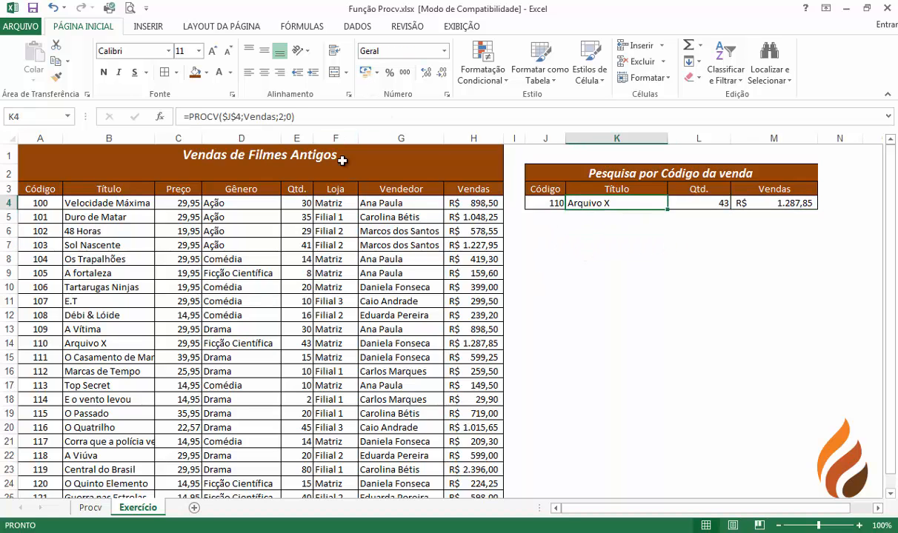